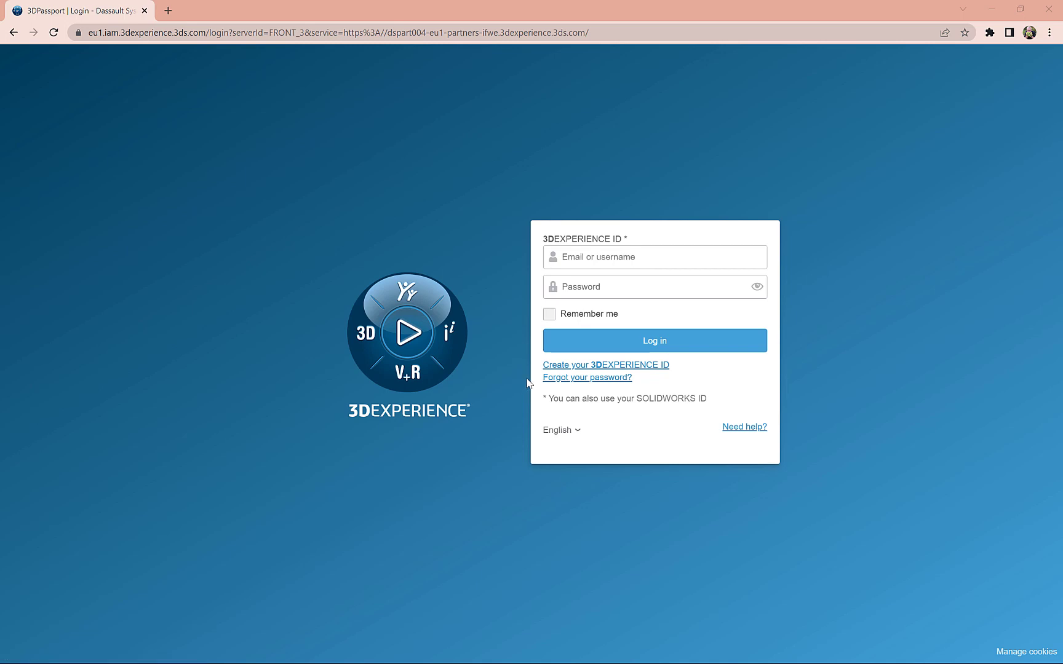
View the registration form for creating a 3DEXPERIENCE ID, and return to the login page.
{"action": "left_click", "coordinate": [581, 366]}
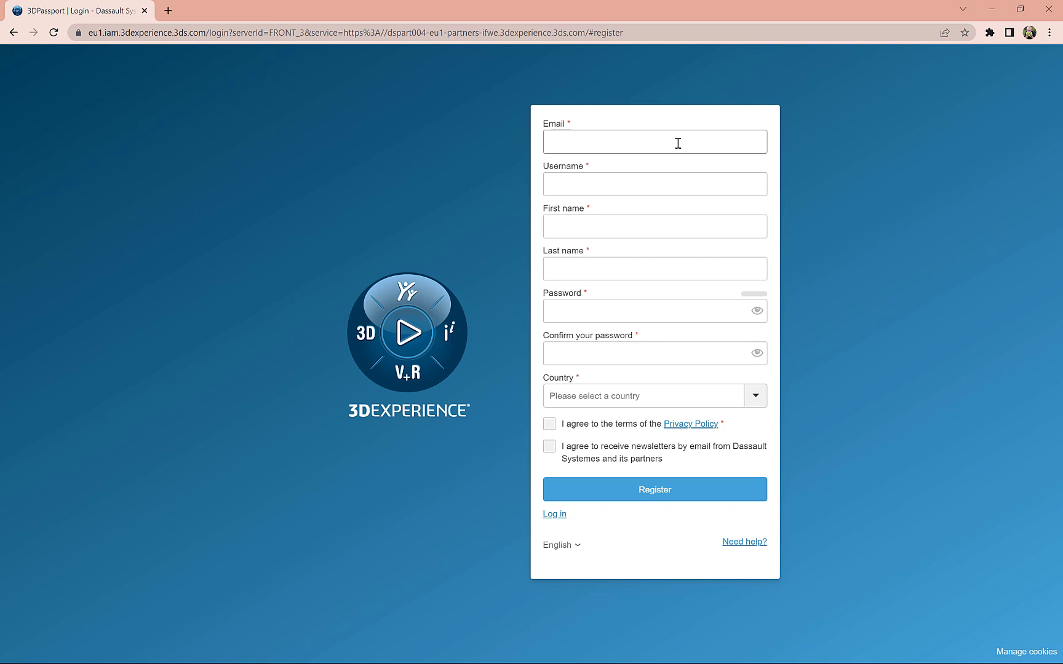
{"action": "key", "text": "alt+Left"}
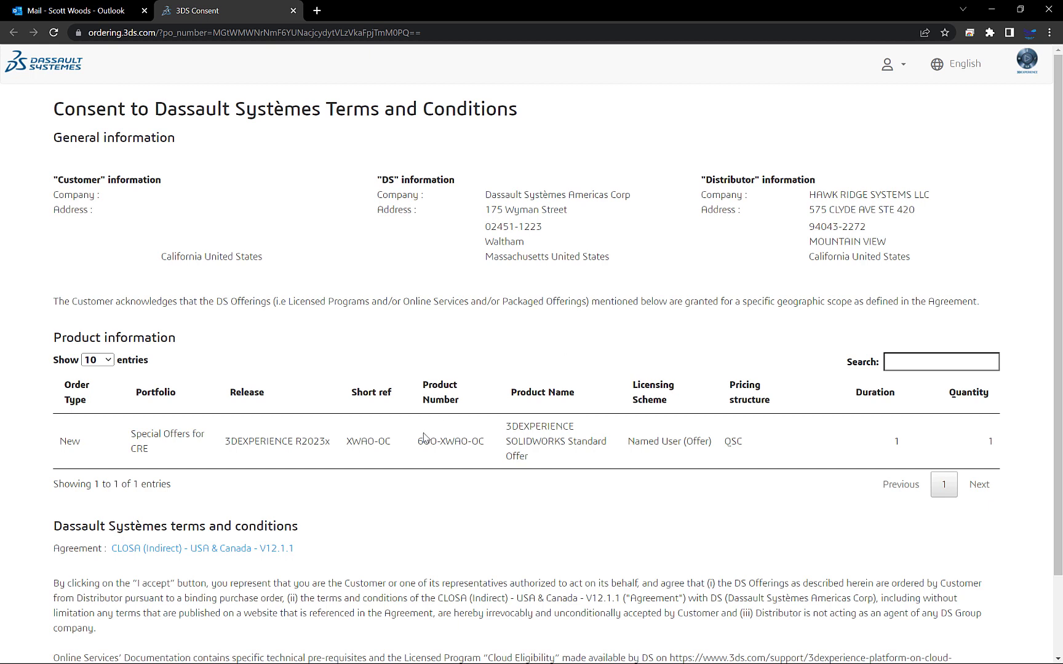
Review the CLOSA (Indirect) - USA & Canada - V12.1.1 agreement through to its end and close it.
{"action": "left_click", "coordinate": [255, 548]}
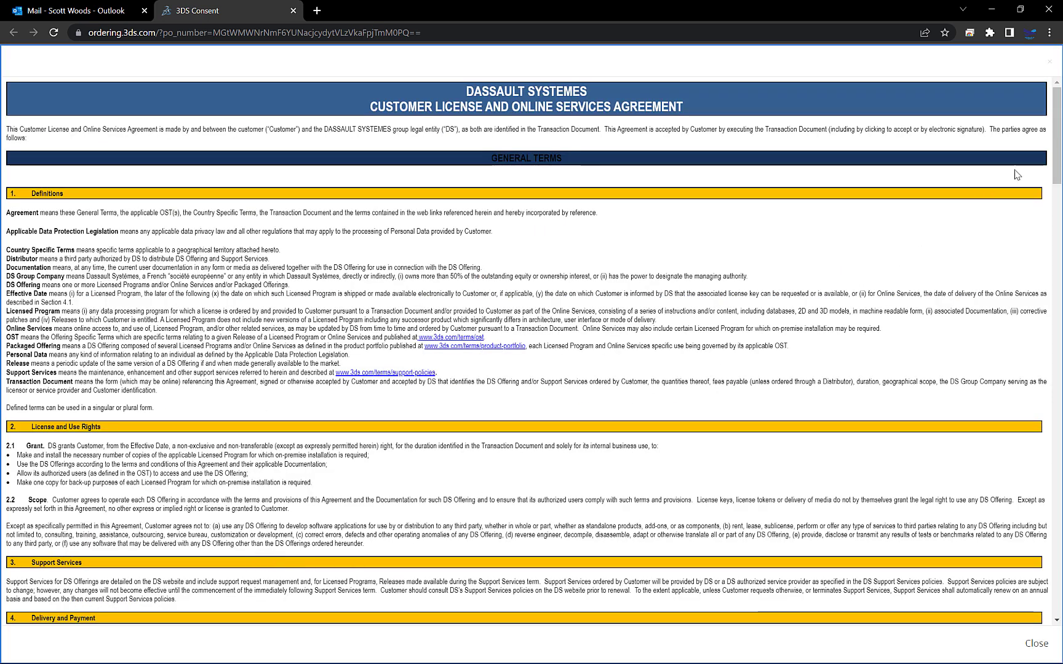
{"action": "left_click_drag", "start_coordinate": [1058, 102], "coordinate": [1054, 539]}
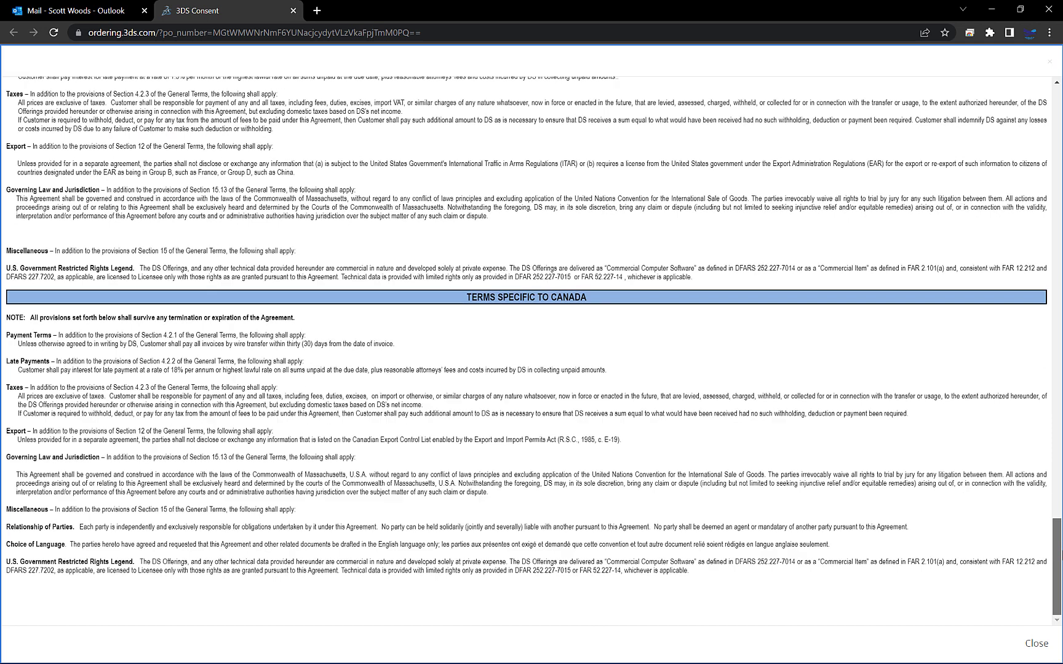
{"action": "left_click", "coordinate": [1037, 644]}
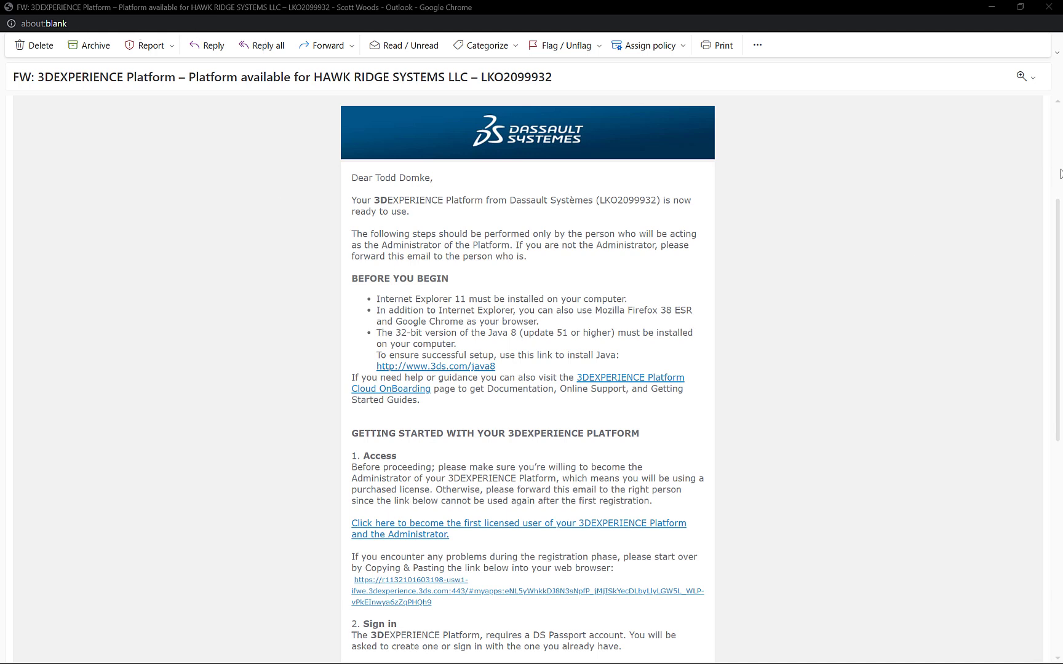
Open the full-address registration link from the Access section of the platform-available email in a new window.
{"action": "left_click_drag", "start_coordinate": [1058, 228], "coordinate": [1054, 286]}
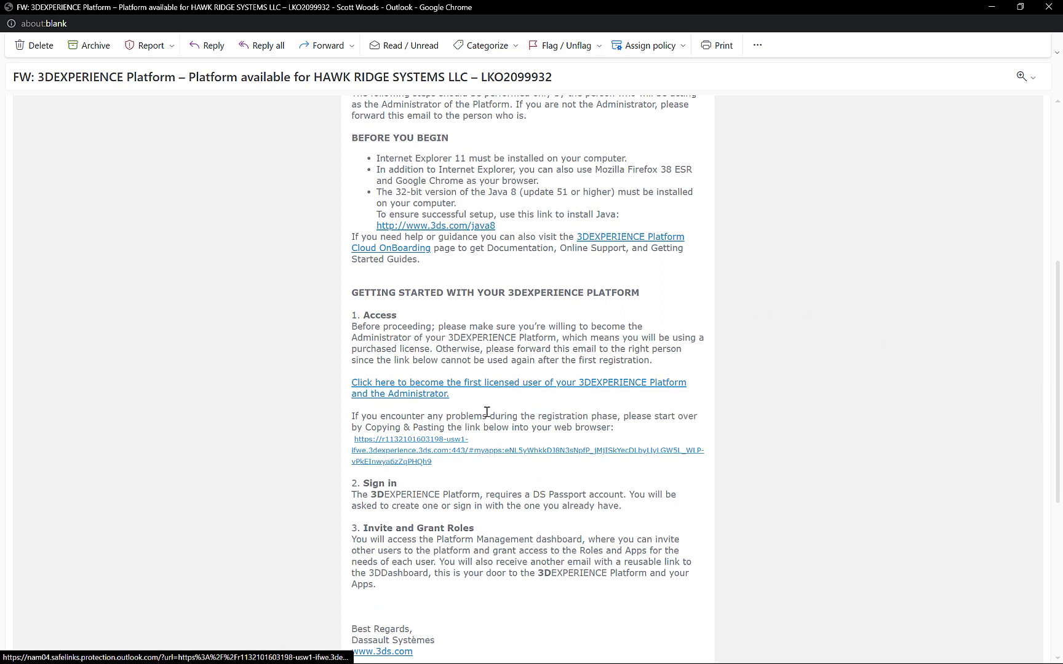
{"action": "left_click_drag", "start_coordinate": [435, 461], "coordinate": [352, 440]}
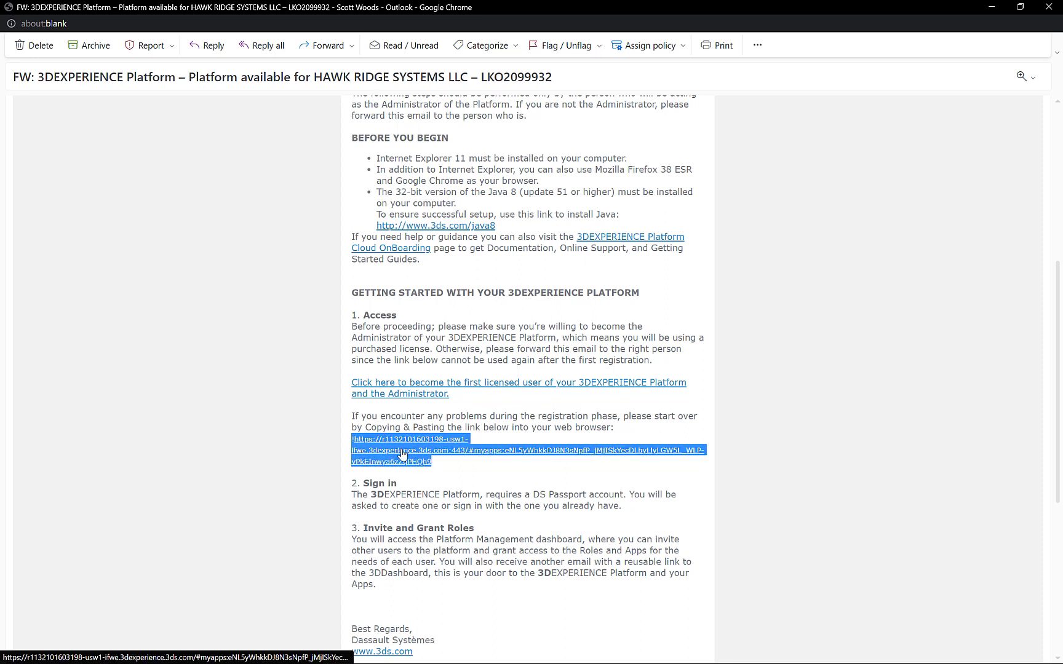
{"action": "right_click", "coordinate": [402, 454]}
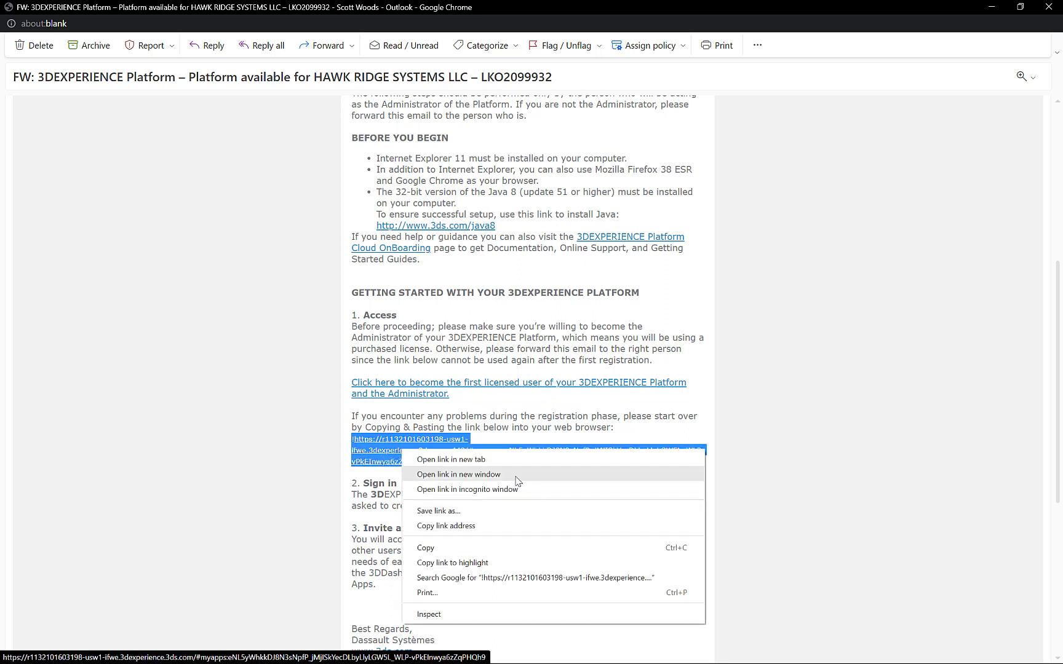
{"action": "left_click", "coordinate": [458, 474]}
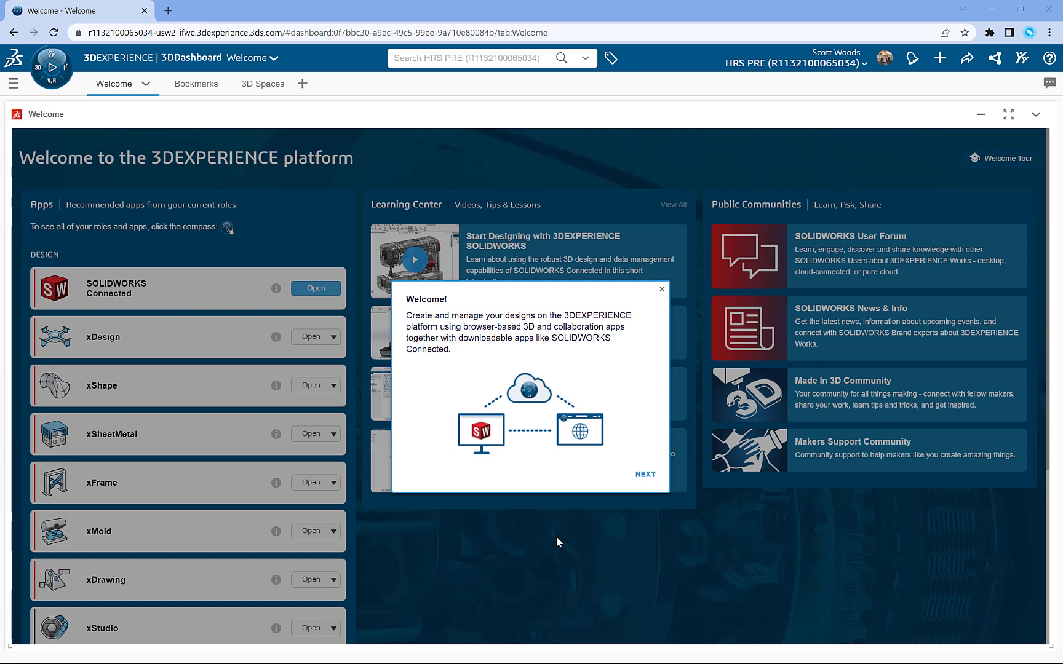
Go through all pages of the introductory Welcome tour on the 3DDashboard and finish it.
{"action": "left_click", "coordinate": [643, 478]}
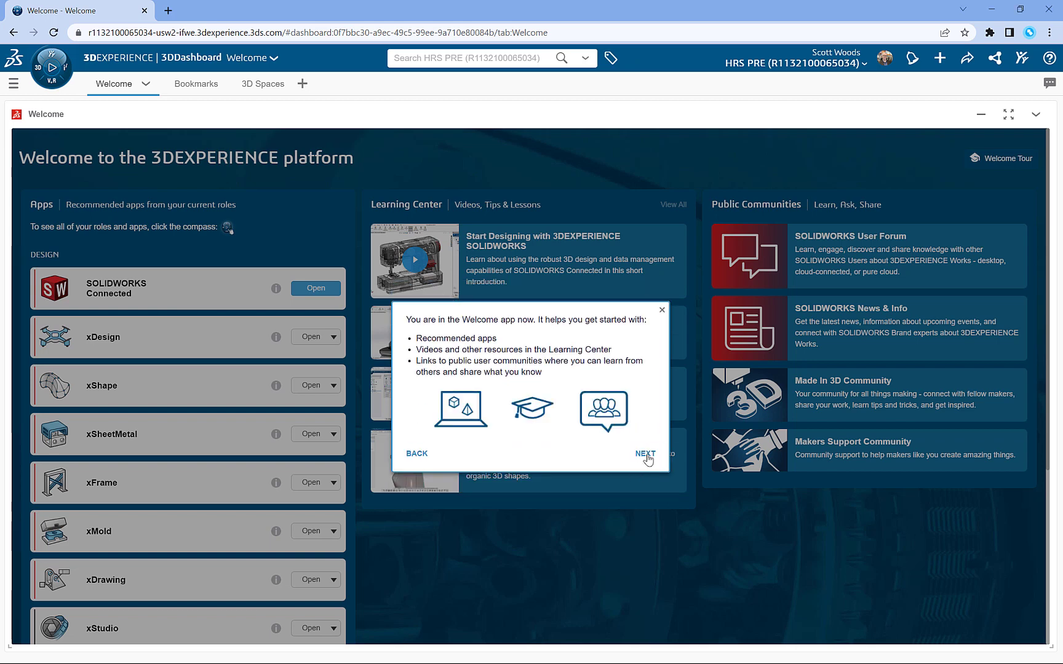
{"action": "left_click", "coordinate": [645, 453]}
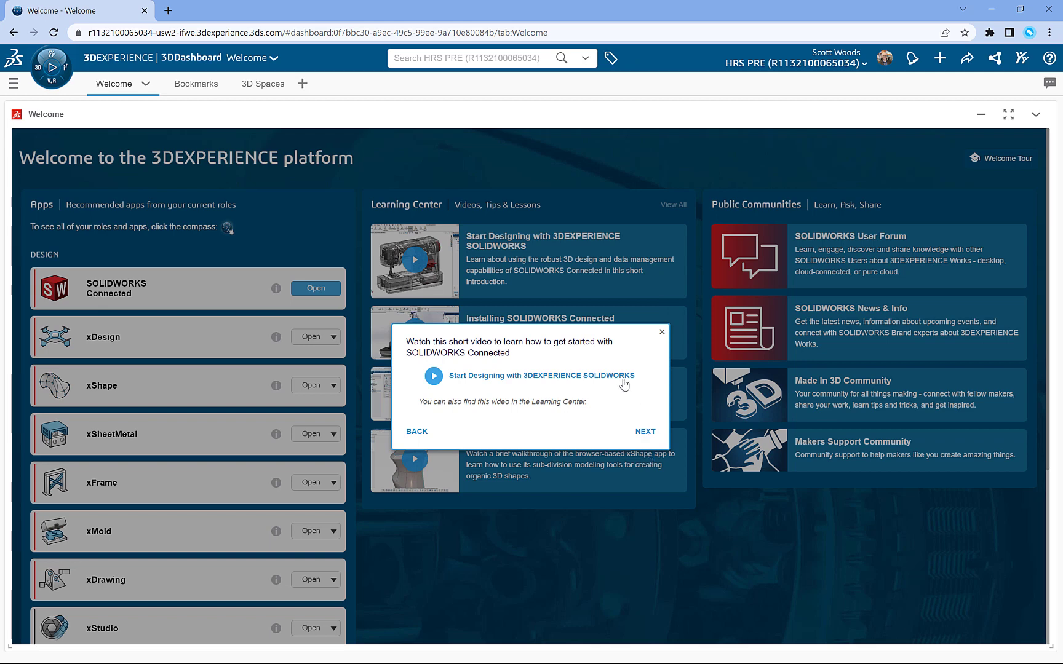
{"action": "left_click", "coordinate": [645, 432]}
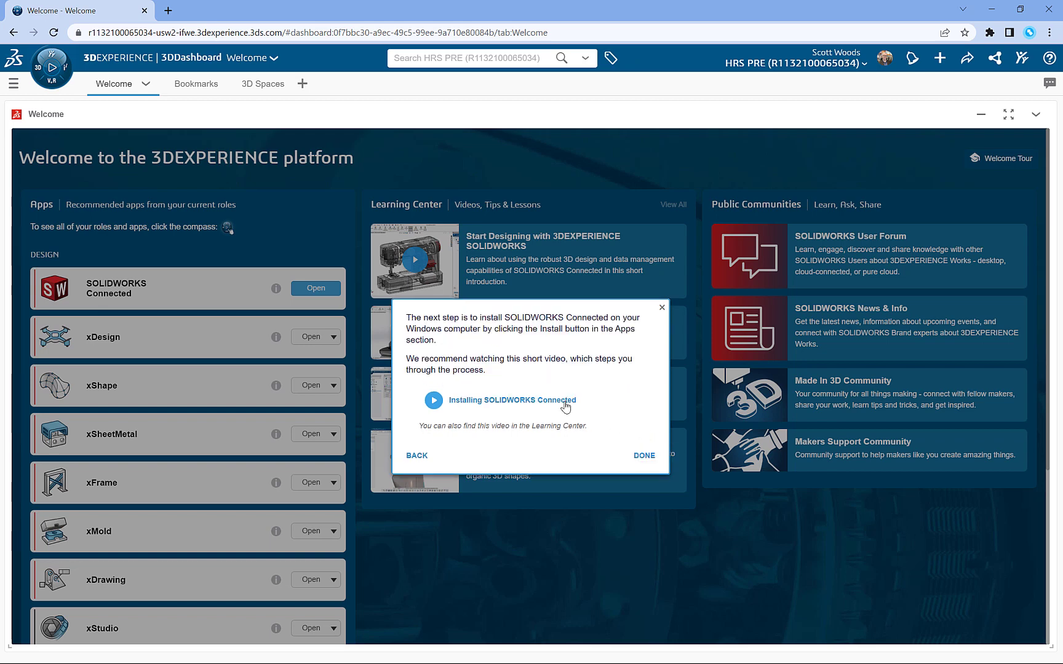
{"action": "left_click", "coordinate": [645, 456]}
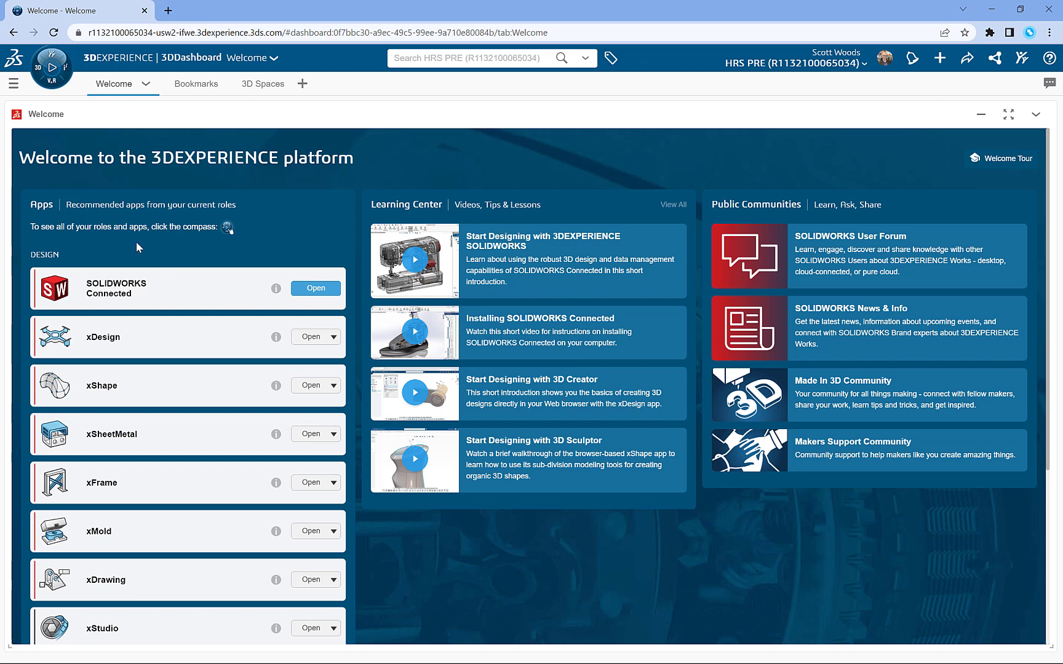
Look through the personal roles and apps available in the 3DEXPERIENCE compass.
{"action": "left_click", "coordinate": [52, 68]}
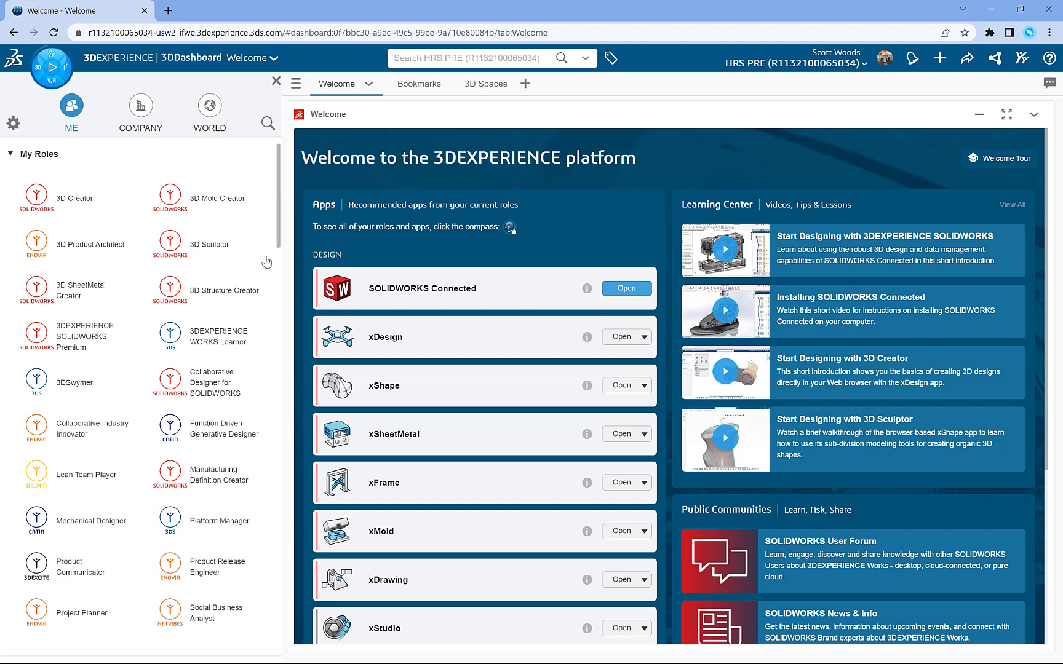
{"action": "left_click_drag", "start_coordinate": [280, 237], "coordinate": [280, 342]}
{"action": "scroll", "coordinate": [265, 357], "scroll_direction": "down", "scroll_amount": 4}
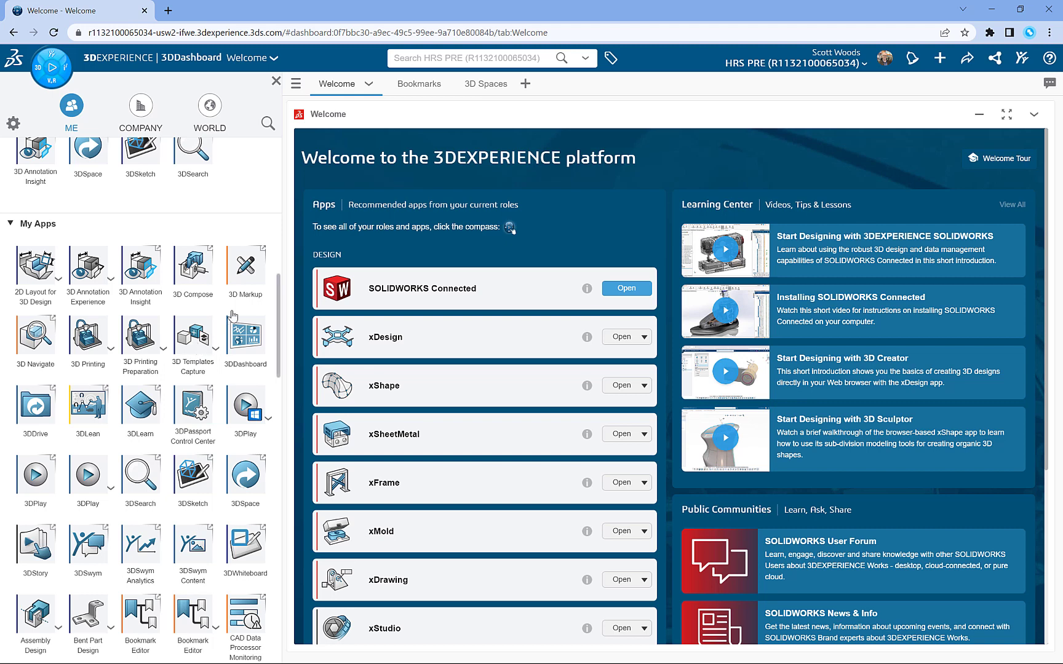
In the Members section of the Platform Management dashboard, grant the first listed member the 3DEXPERIENCE SOLIDWORKS Premium role and close the member's details.
{"action": "left_click", "coordinate": [295, 88]}
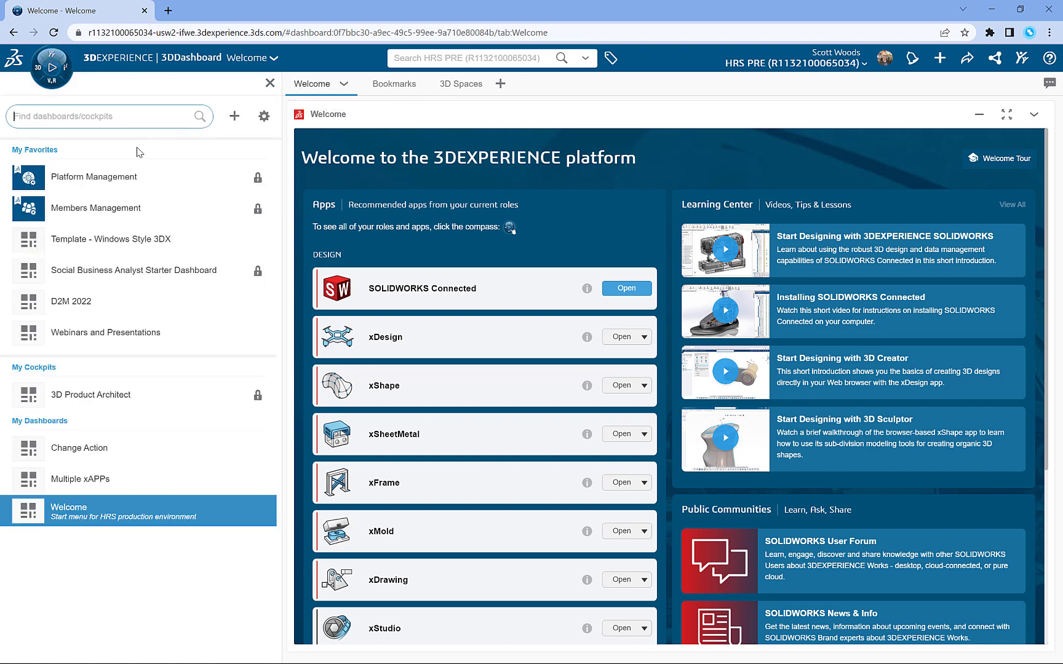
{"action": "left_click", "coordinate": [92, 179]}
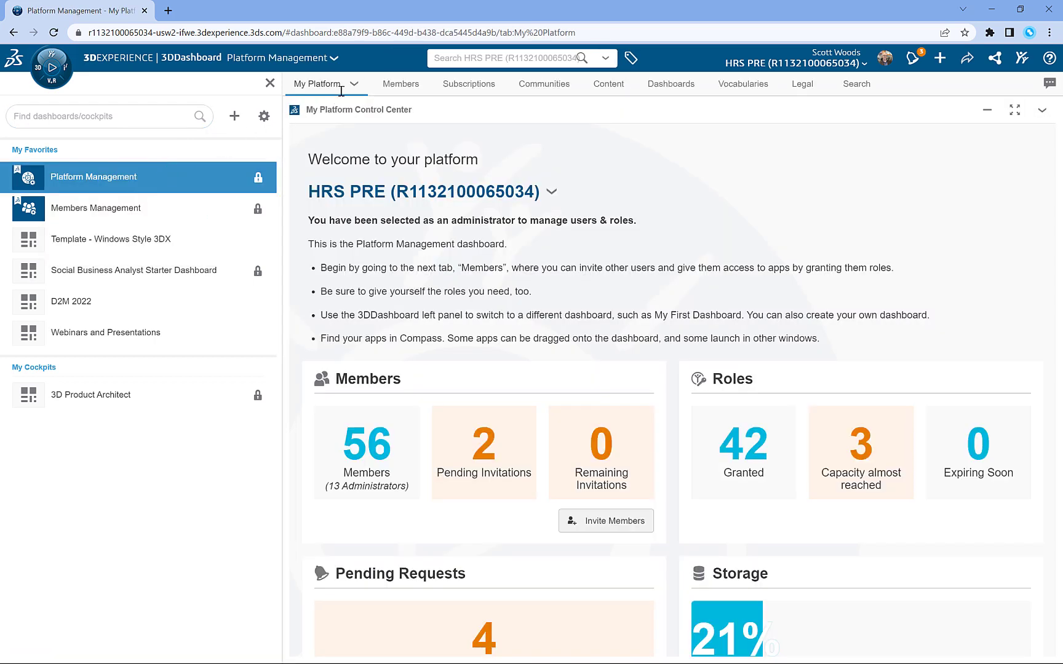
{"action": "left_click", "coordinate": [380, 85]}
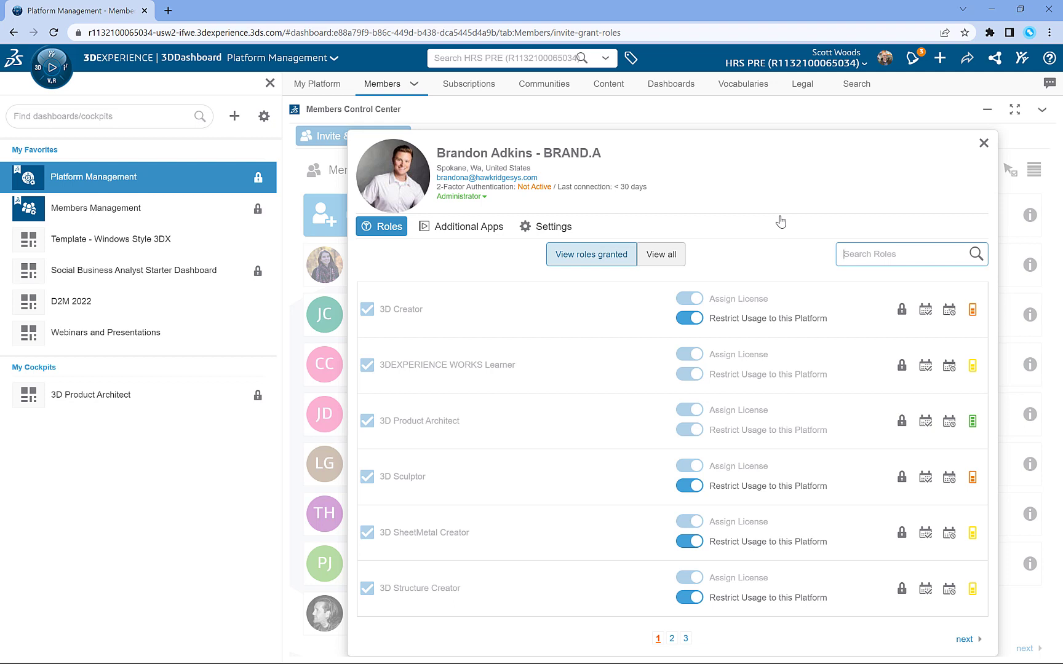
{"action": "left_click", "coordinate": [664, 255]}
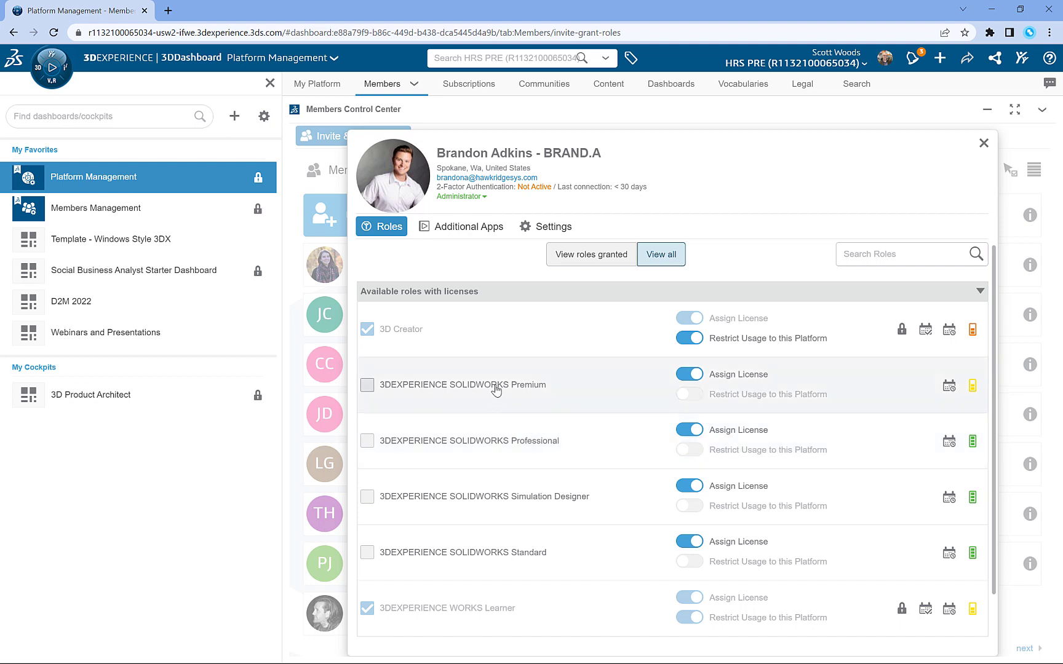
{"action": "left_click", "coordinate": [367, 386]}
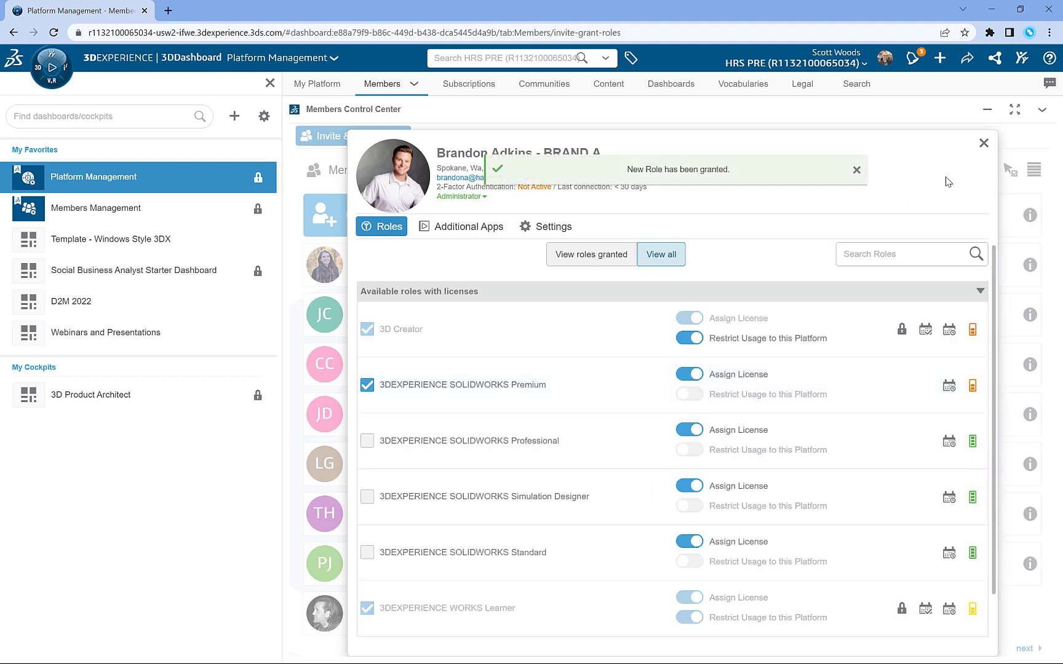
{"action": "left_click", "coordinate": [983, 144]}
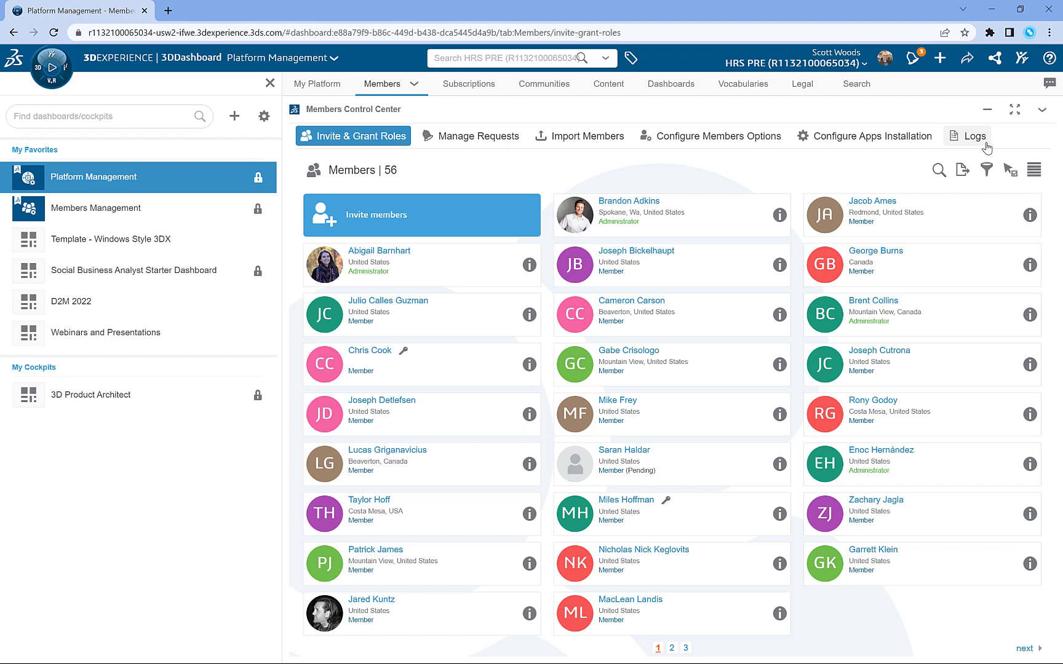
Launch SOLIDWORKS Connected from the 3DEXPERIENCE SOLIDWORKS Premium role, download and install the 3DEXPERIENCE Launcher, and continue to the app installation.
{"action": "left_click", "coordinate": [52, 67]}
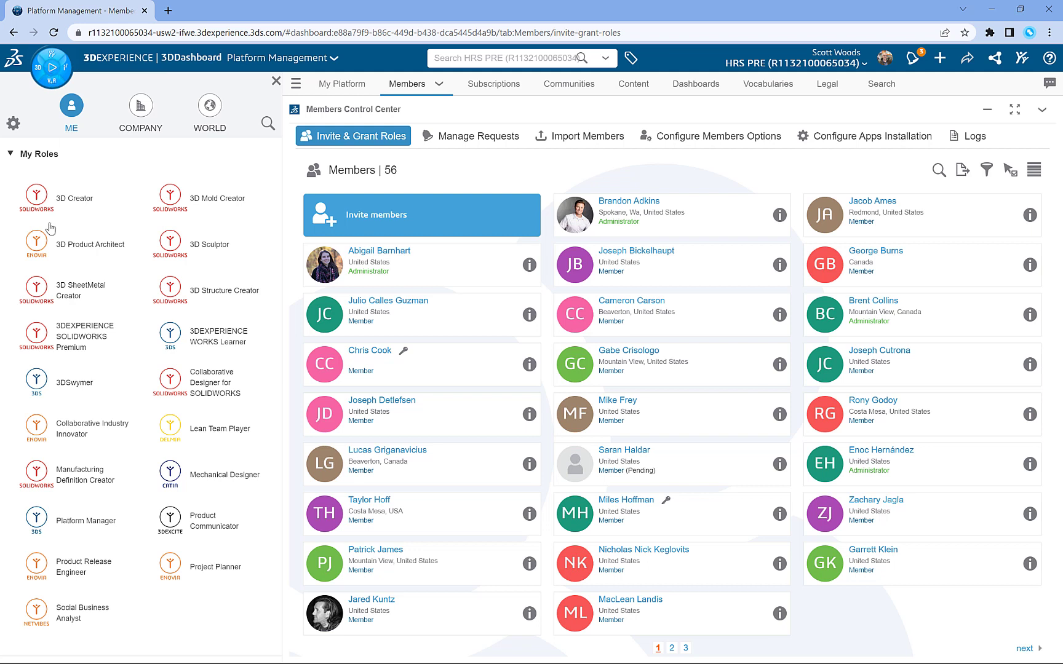
{"action": "left_click", "coordinate": [77, 346]}
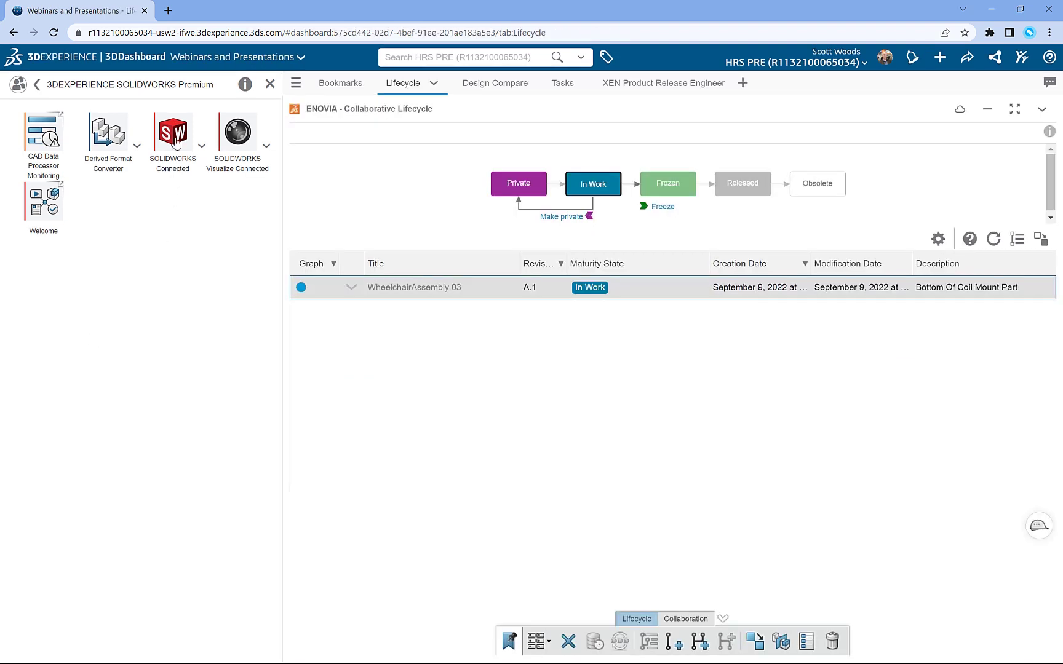
{"action": "left_click", "coordinate": [176, 143]}
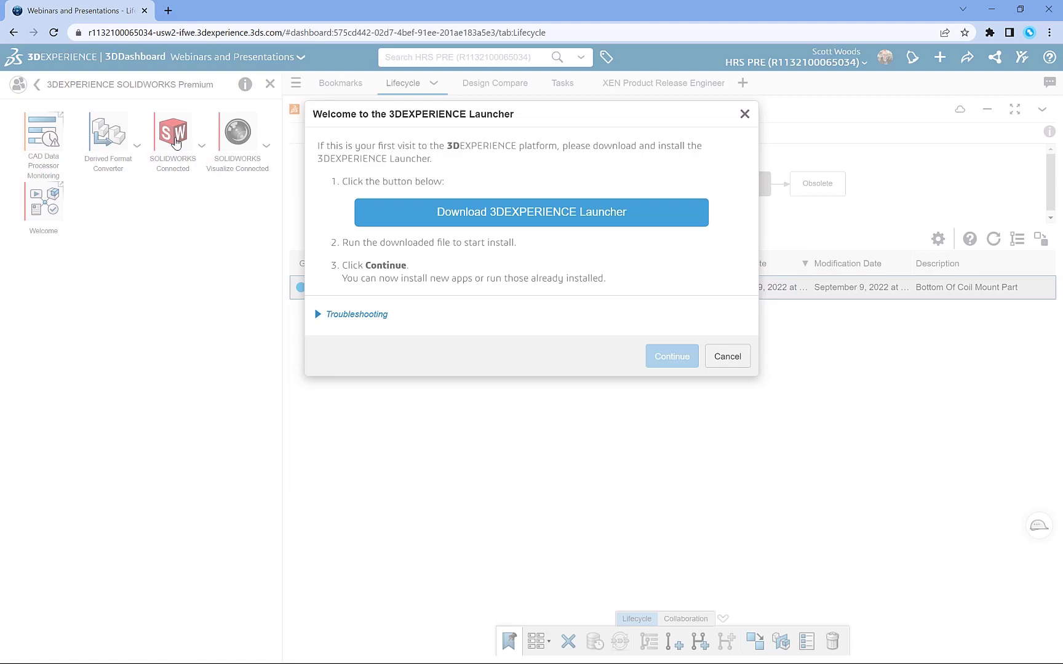
{"action": "left_click", "coordinate": [501, 214]}
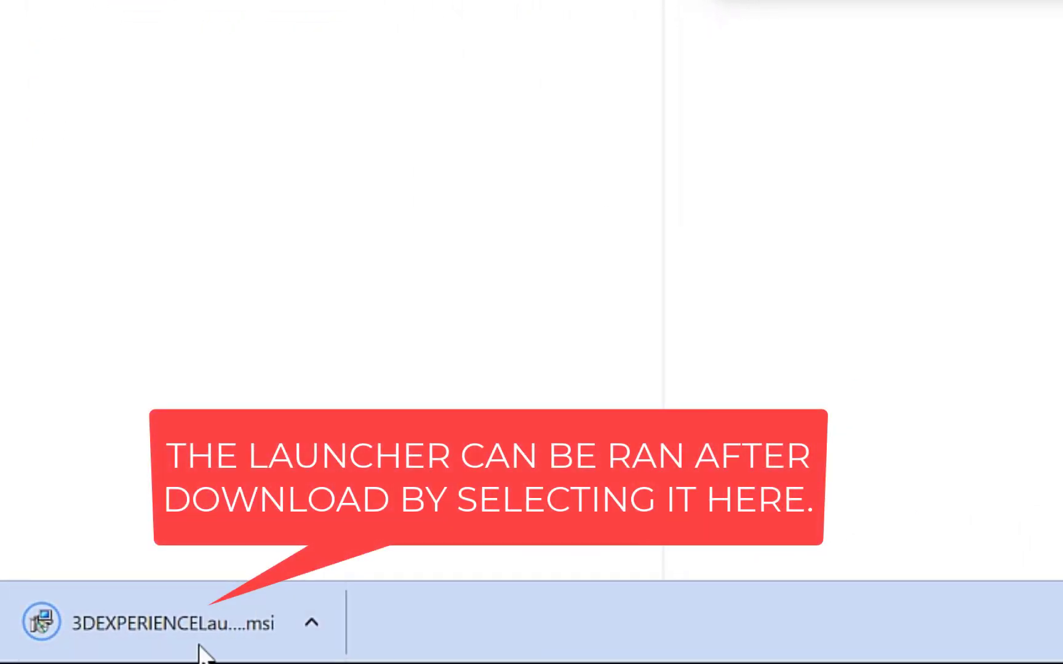
{"action": "left_click", "coordinate": [199, 646]}
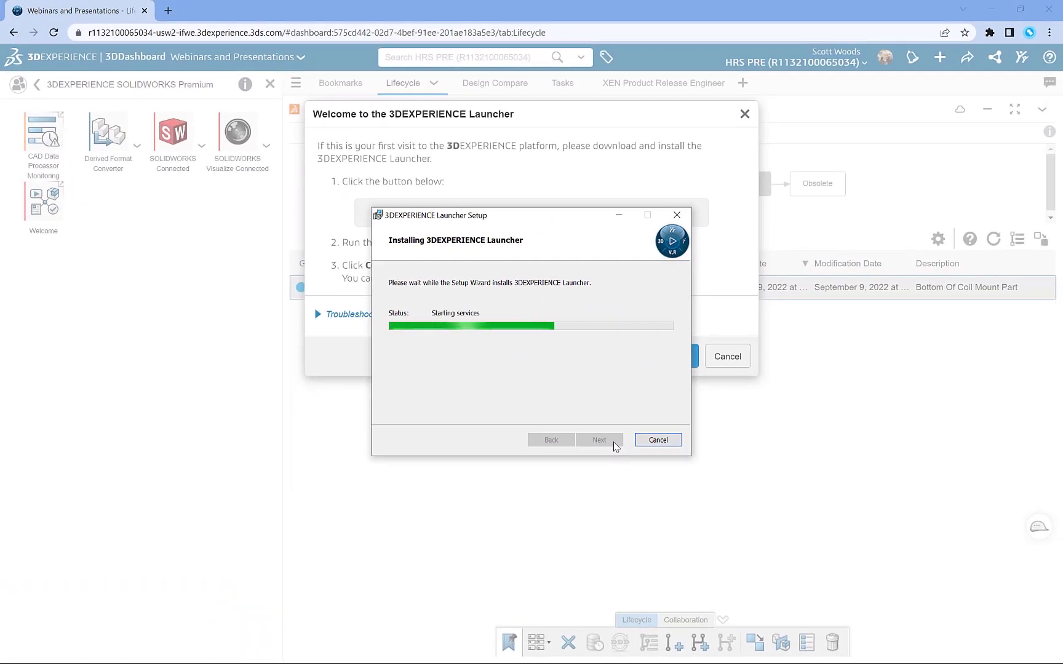
{"action": "left_click", "coordinate": [615, 442]}
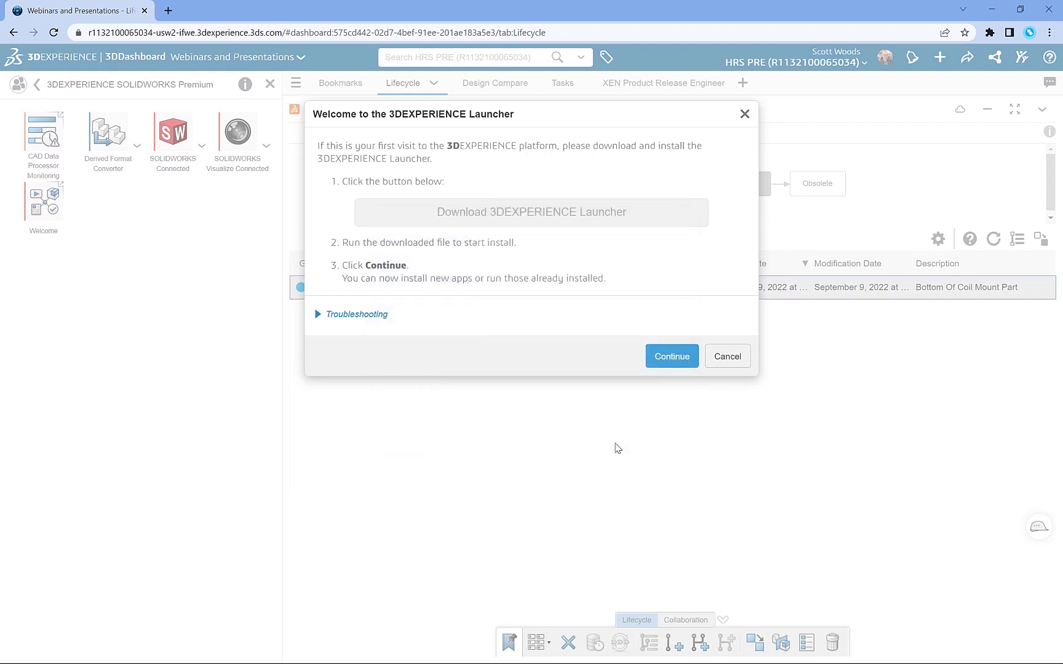
{"action": "left_click", "coordinate": [684, 363]}
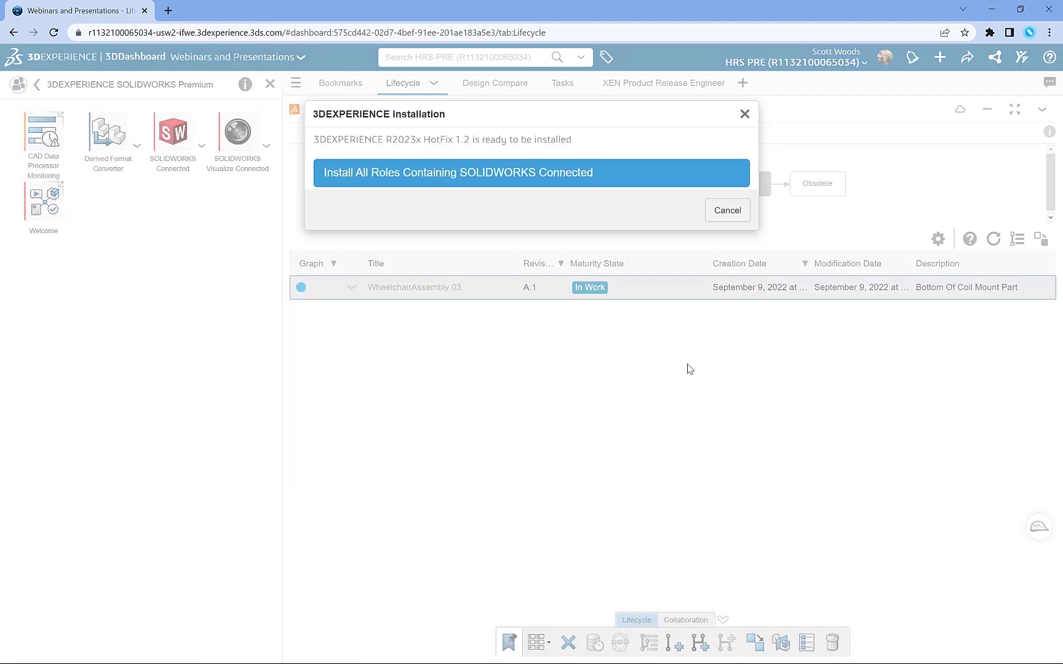
Install all roles containing SOLIDWORKS Connected, keeping the default installation directory and Toolbox/Hole Wizard location, and close the installer.
{"action": "left_click", "coordinate": [614, 178]}
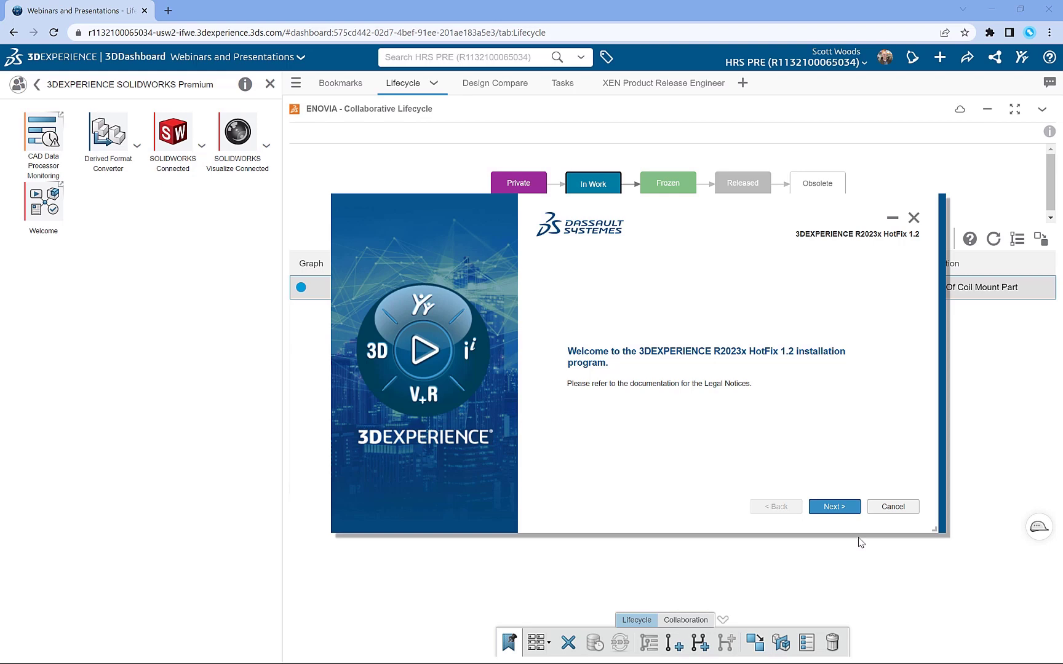
{"action": "left_click", "coordinate": [834, 507]}
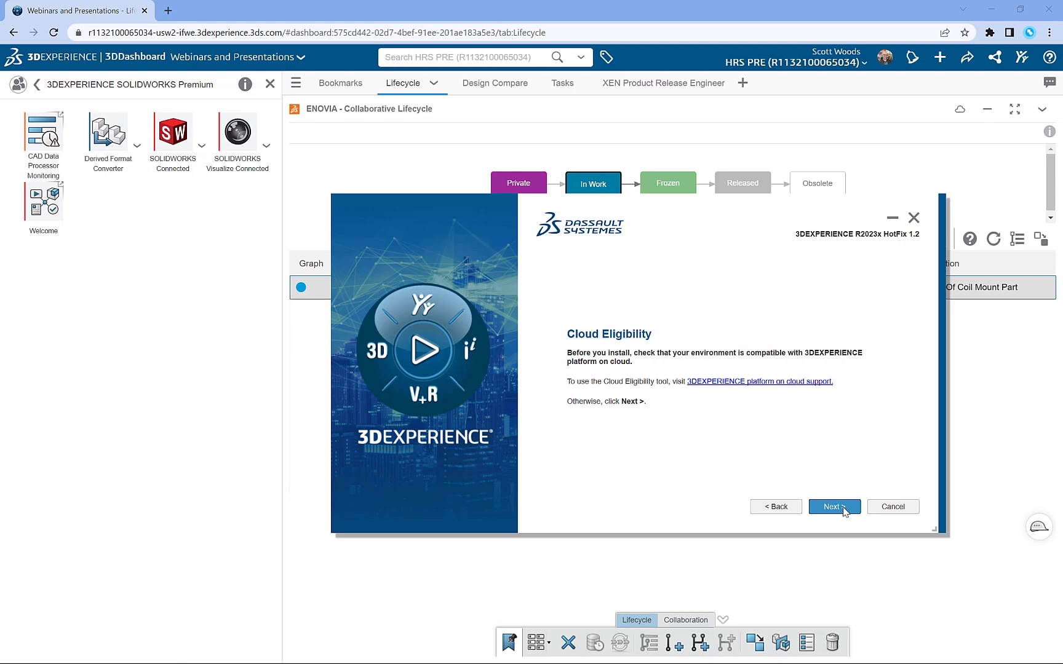
{"action": "left_click", "coordinate": [843, 506]}
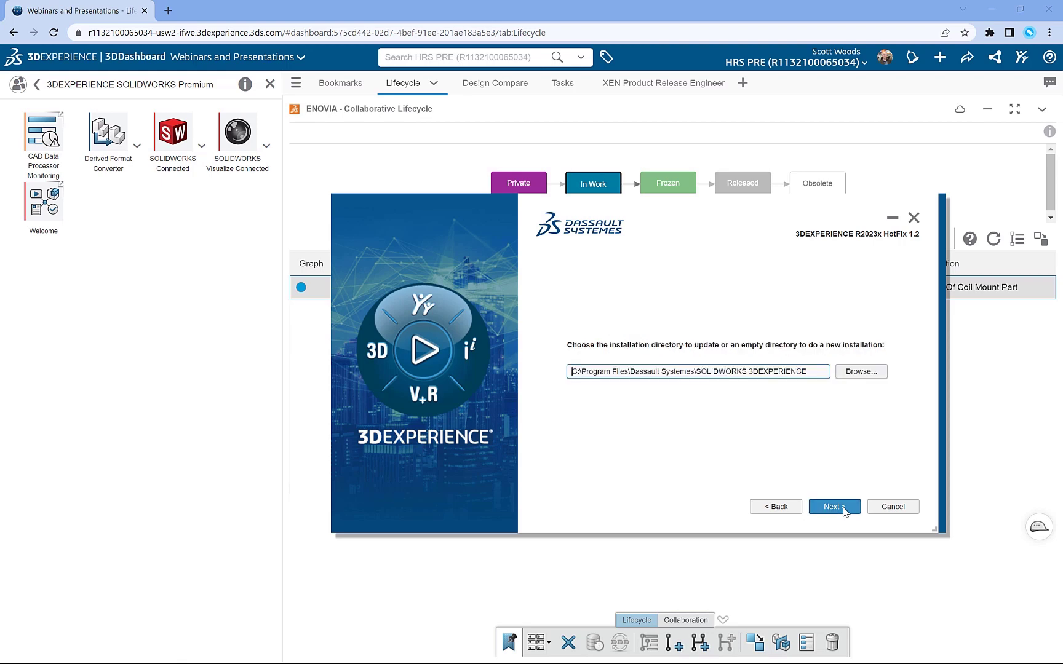
{"action": "left_click", "coordinate": [843, 510]}
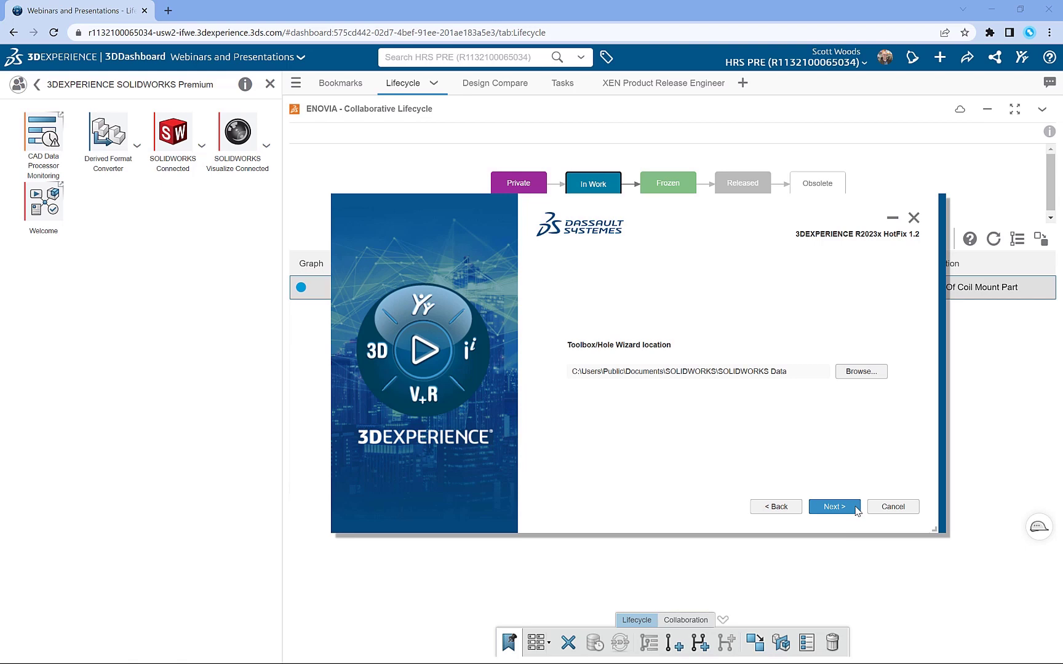
{"action": "left_click", "coordinate": [857, 509]}
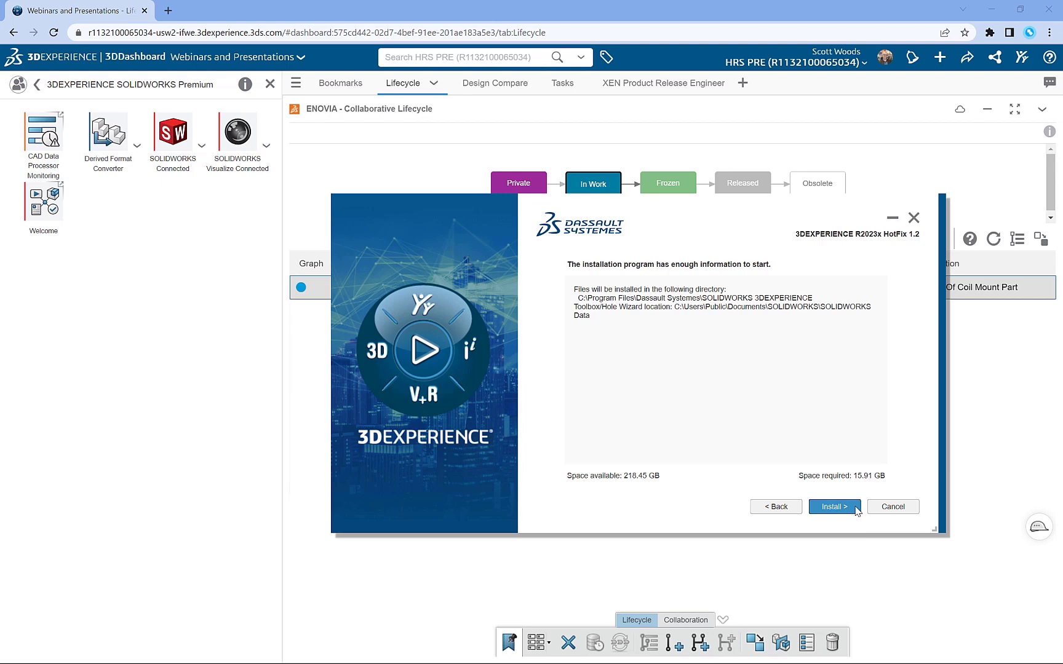
{"action": "left_click", "coordinate": [857, 508]}
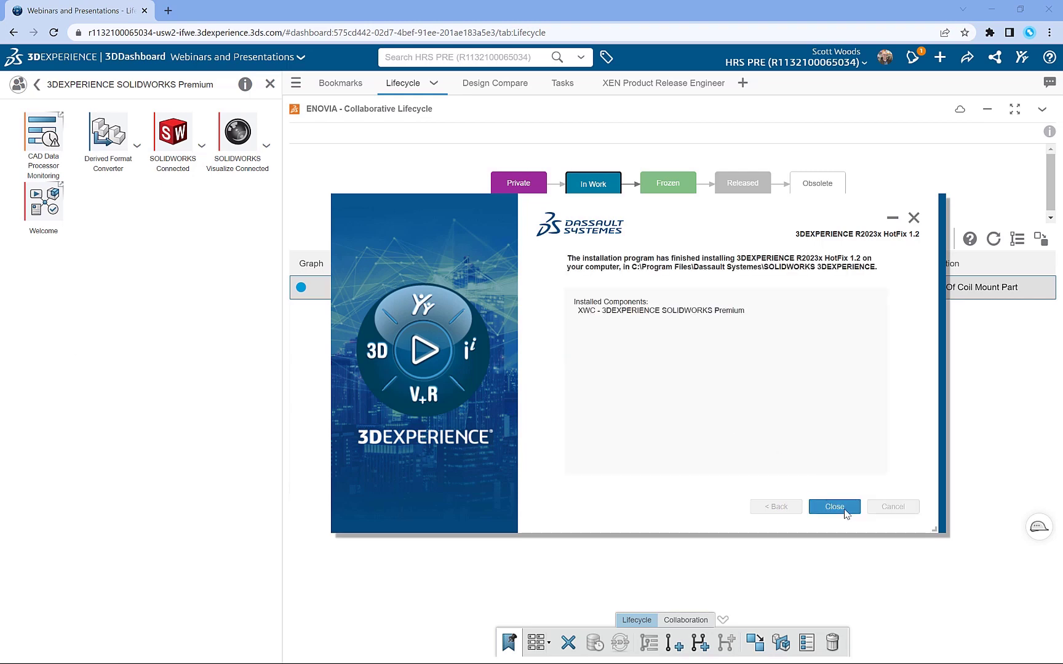
{"action": "left_click", "coordinate": [846, 513]}
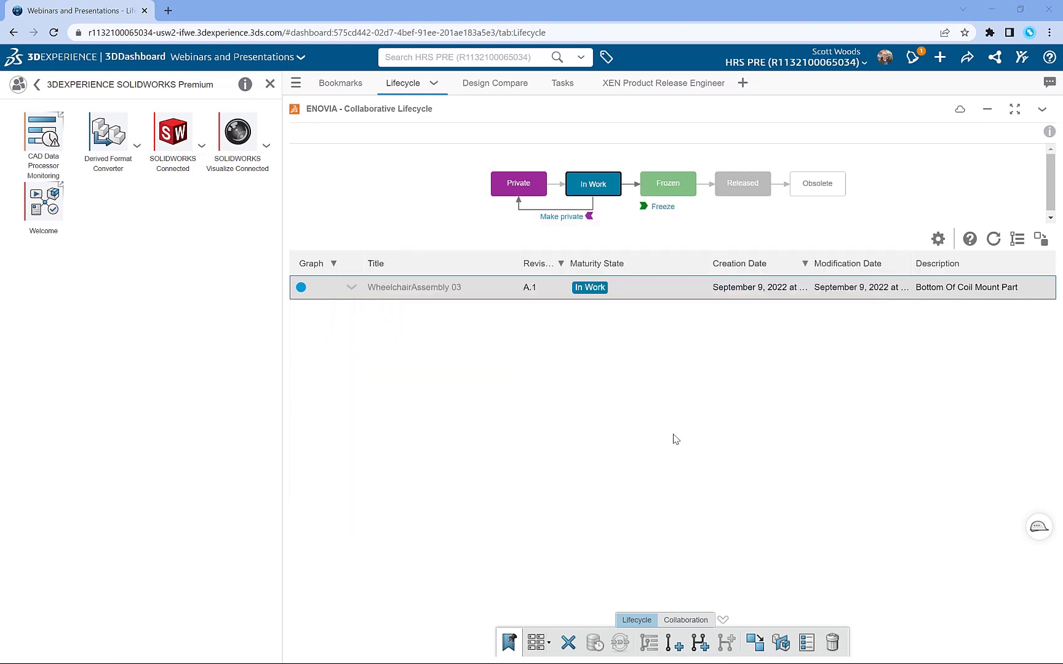
Launch SOLIDWORKS Connected from the 3DEXPERIENCE SOLIDWORKS Premium role, accept all 3DS cookies, and close the Welcome window.
{"action": "left_click", "coordinate": [178, 139]}
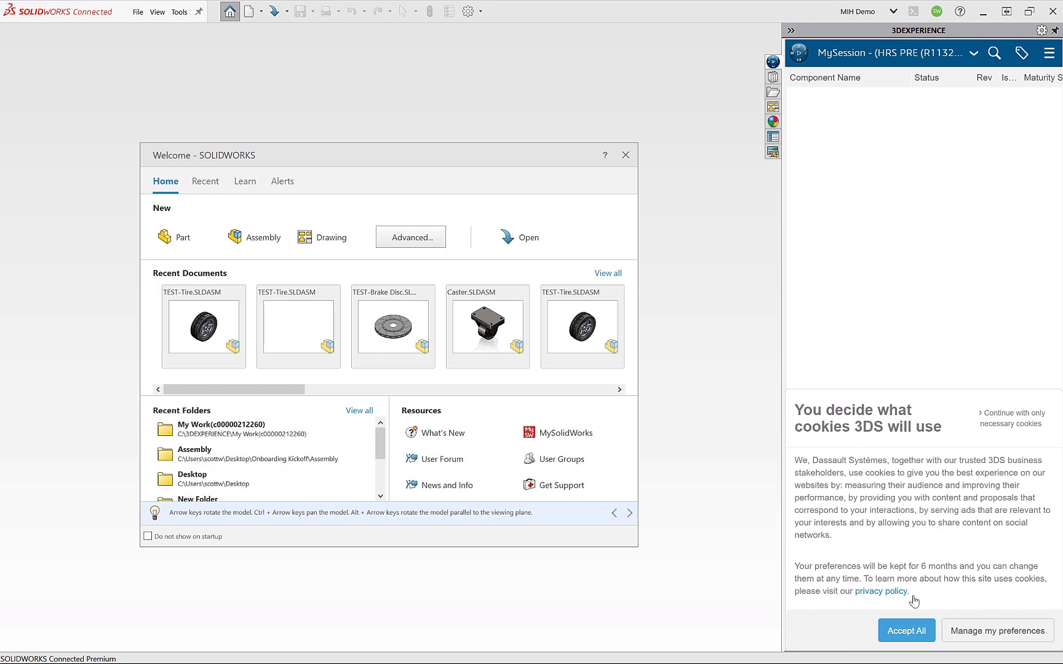
{"action": "left_click", "coordinate": [926, 631]}
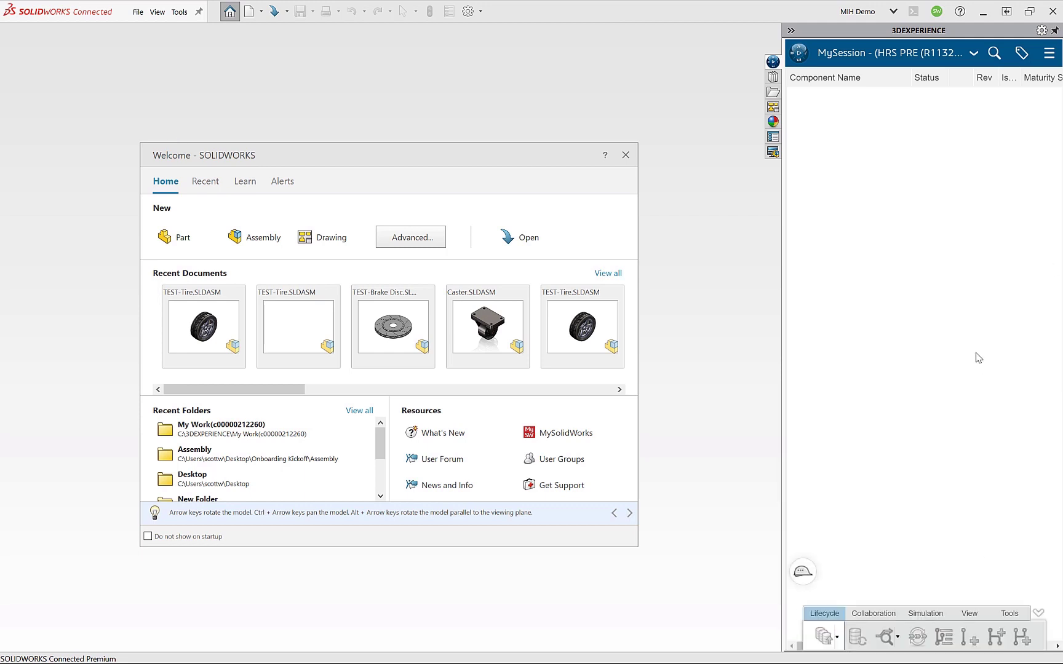
{"action": "left_click", "coordinate": [628, 156]}
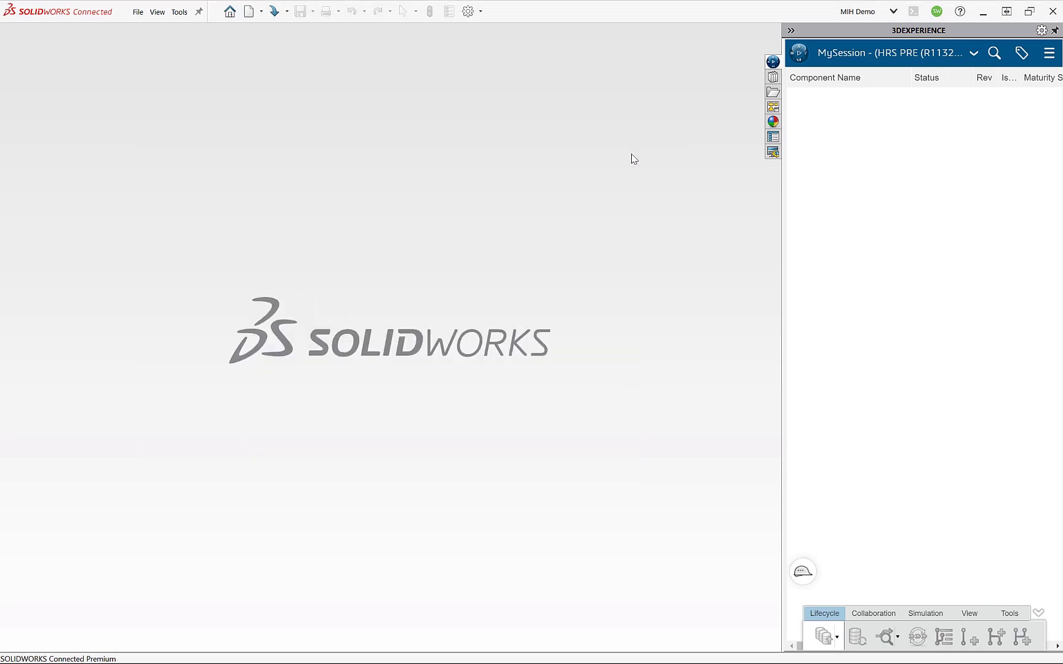
Create a new part document from the Part template.
{"action": "left_click", "coordinate": [138, 13]}
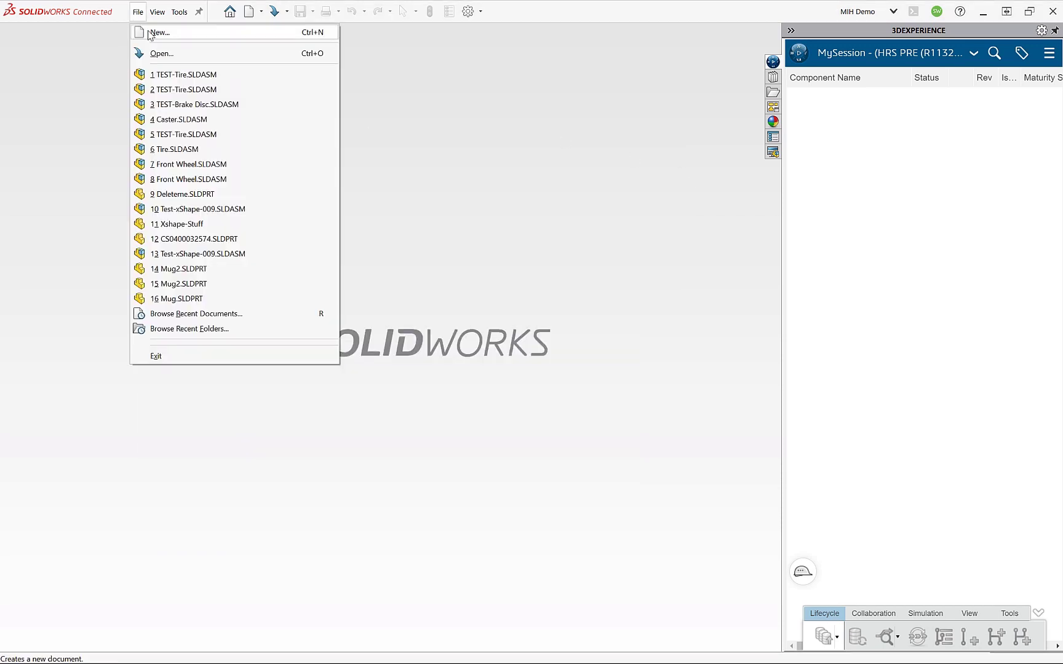
{"action": "left_click", "coordinate": [155, 32]}
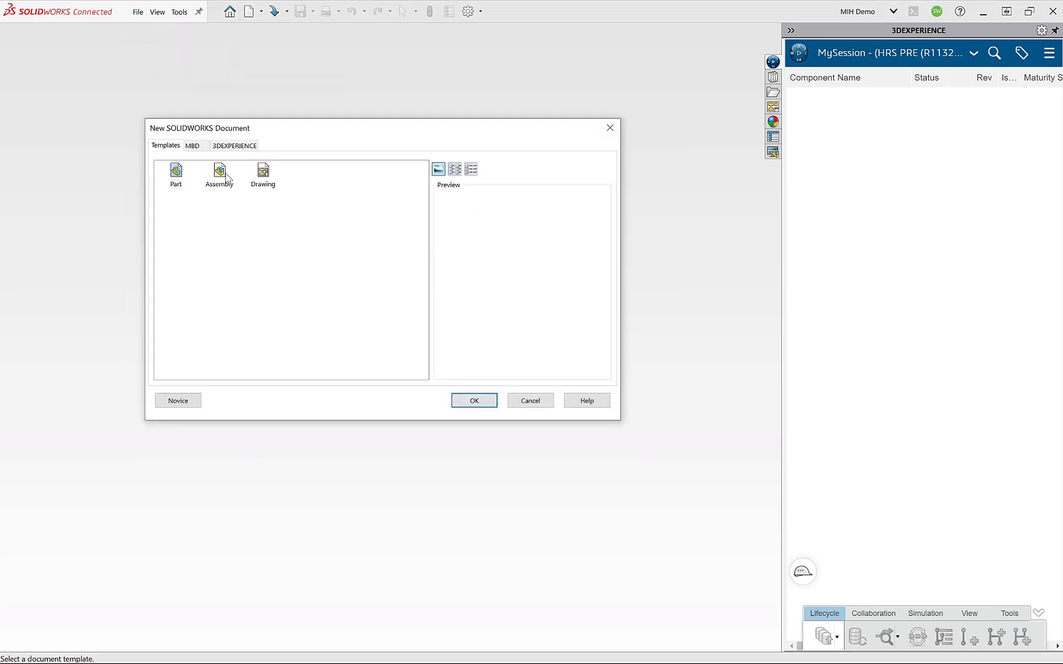
{"action": "left_click", "coordinate": [480, 400]}
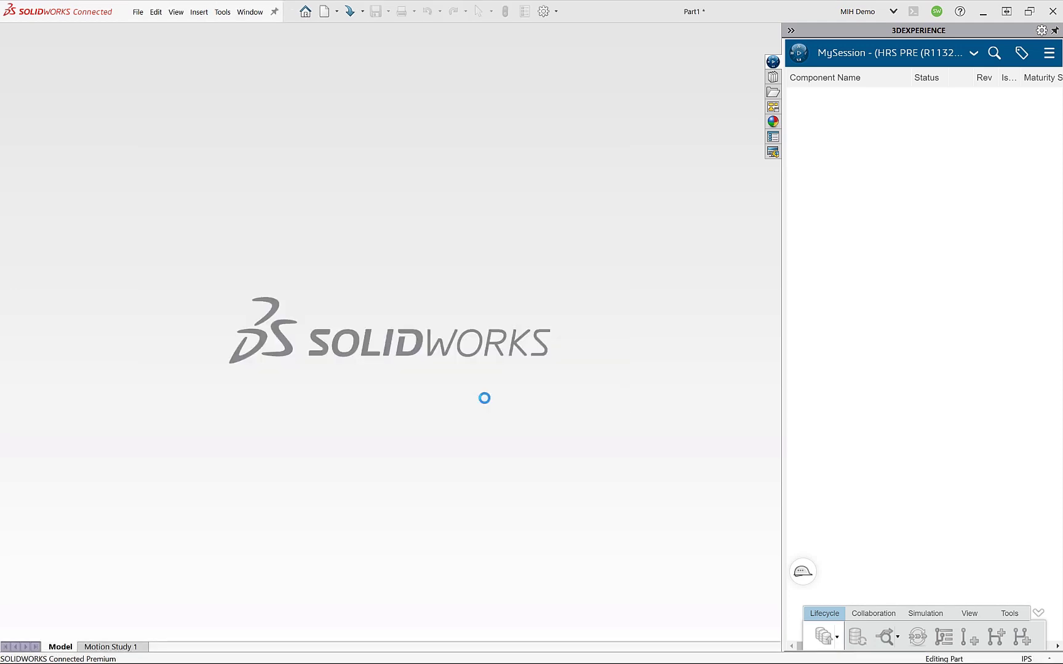